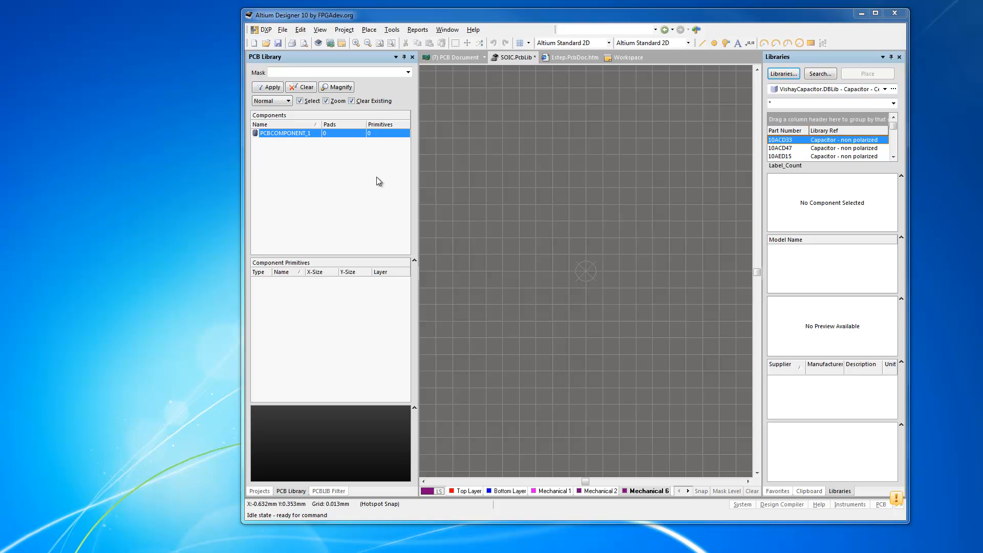
click(283, 32)
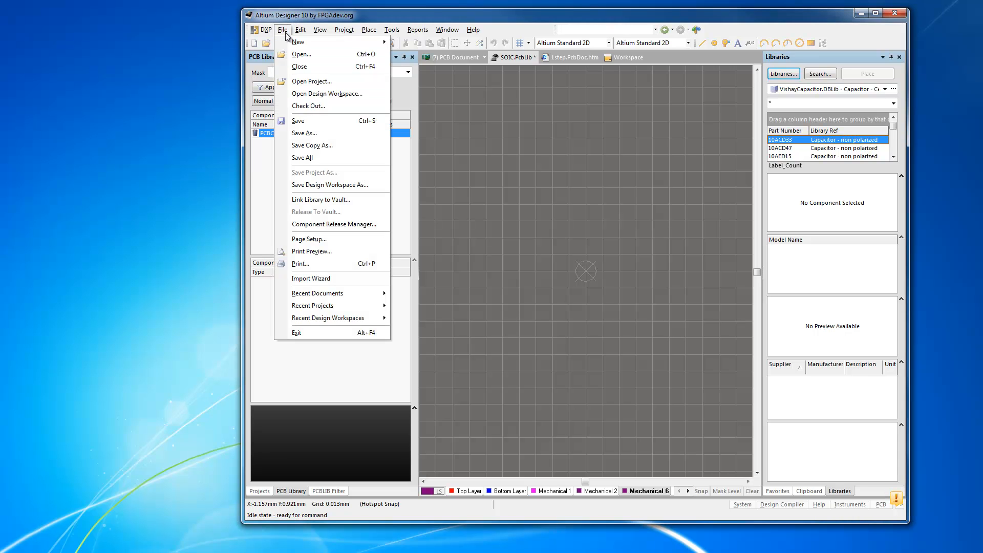
mouse_move(304, 45)
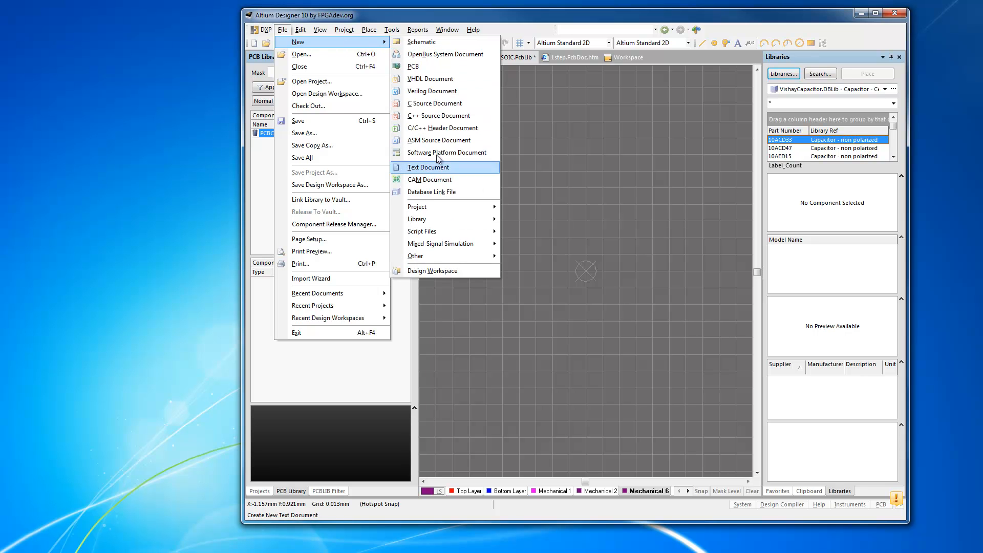
mouse_move(452, 219)
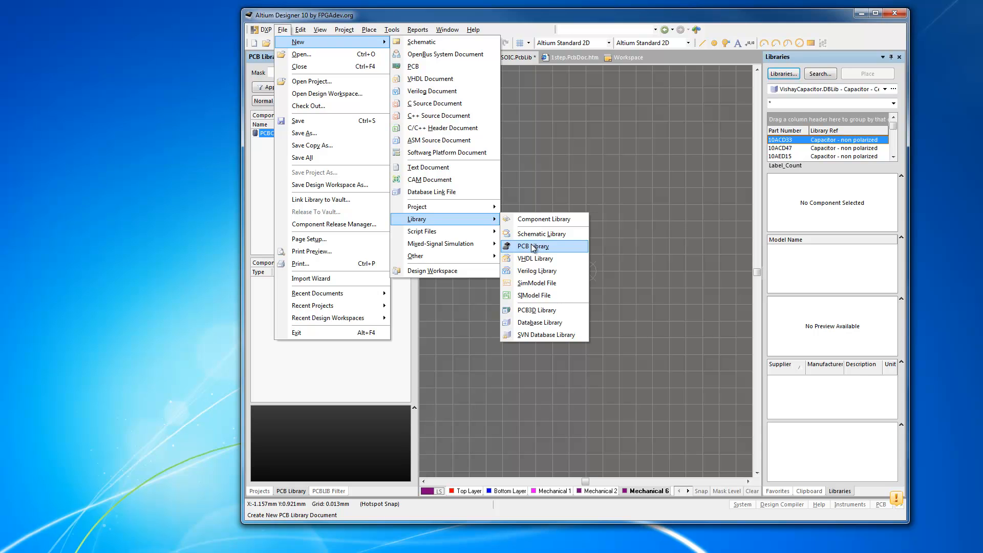
click(622, 165)
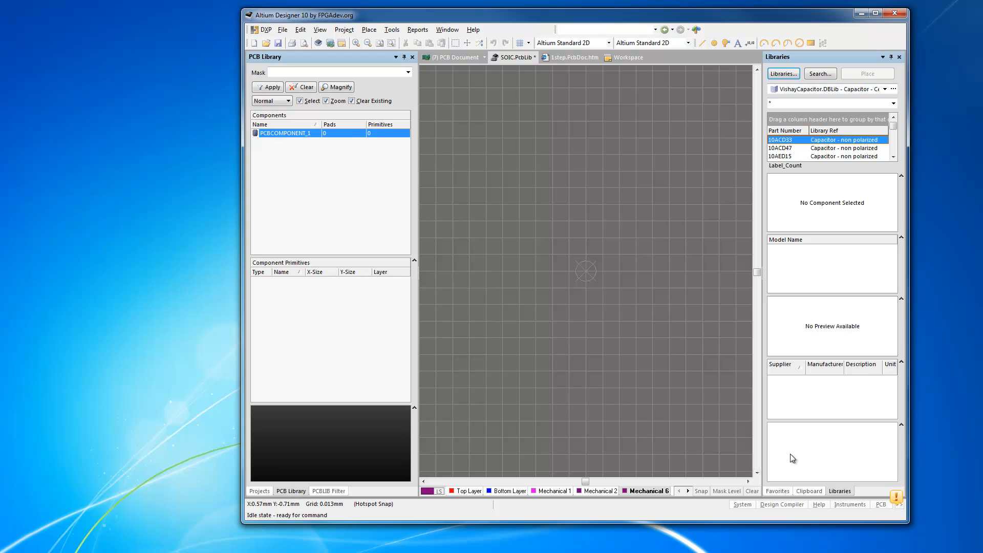
click(879, 505)
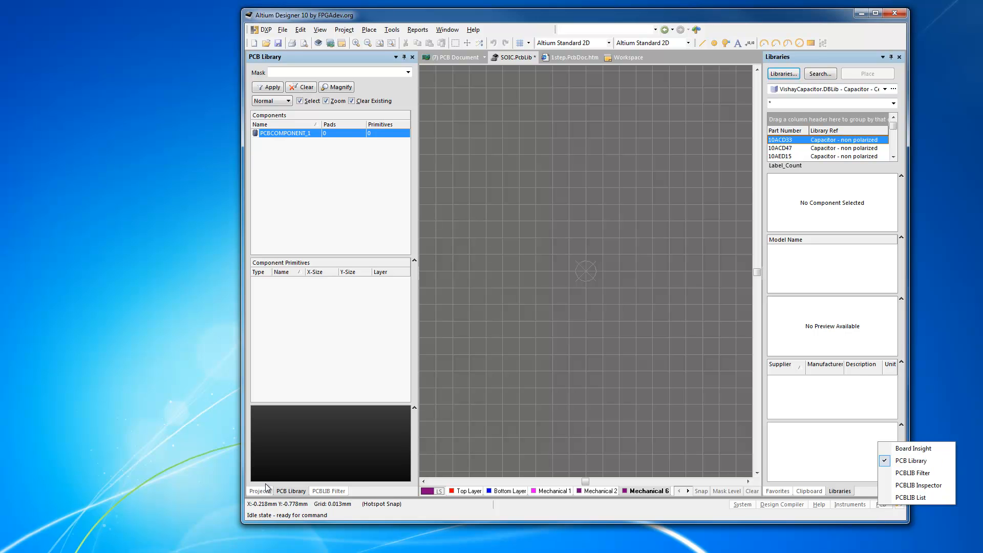
click(311, 364)
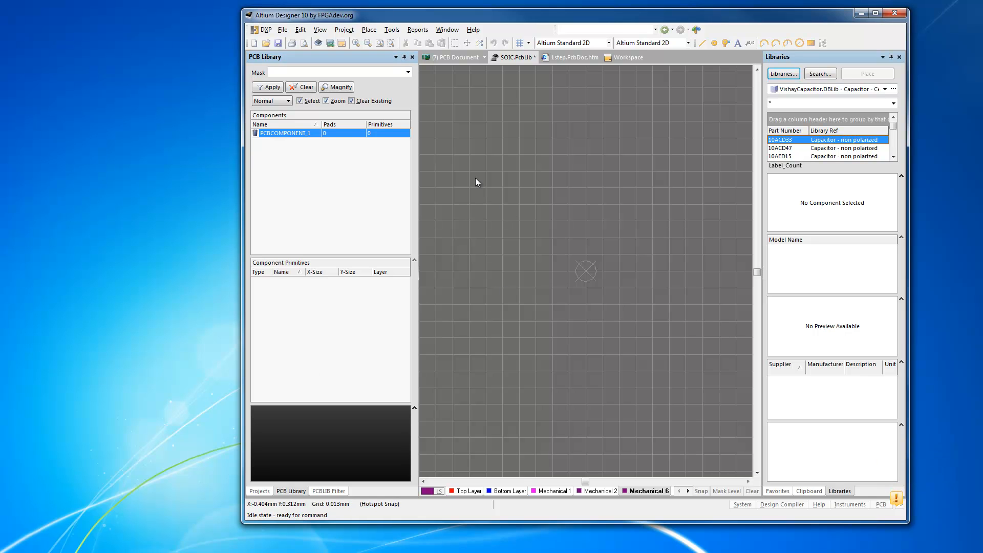
Start the IPC Compliant Footprint Wizard and arrange its window side by side with the SOIC.pdf datasheet.
click(392, 31)
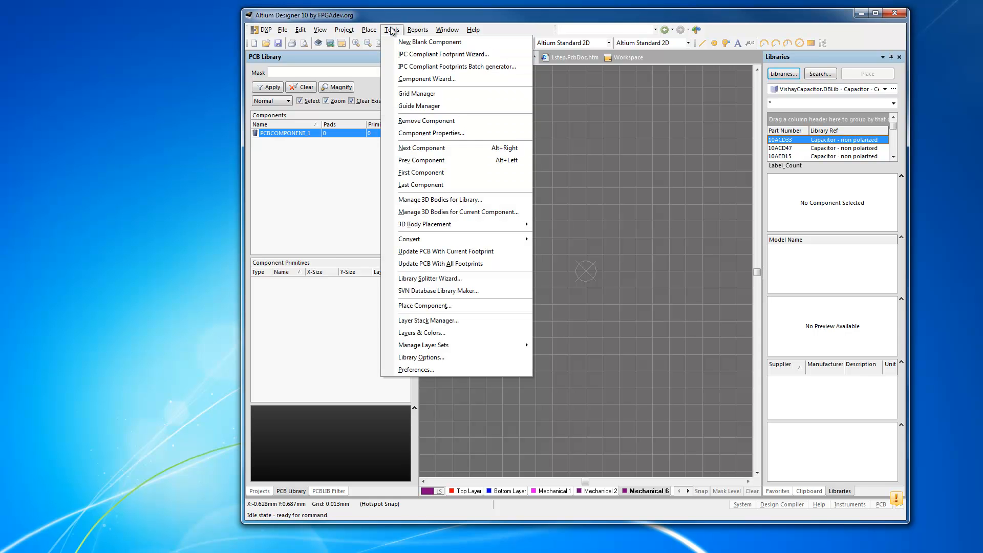
click(453, 56)
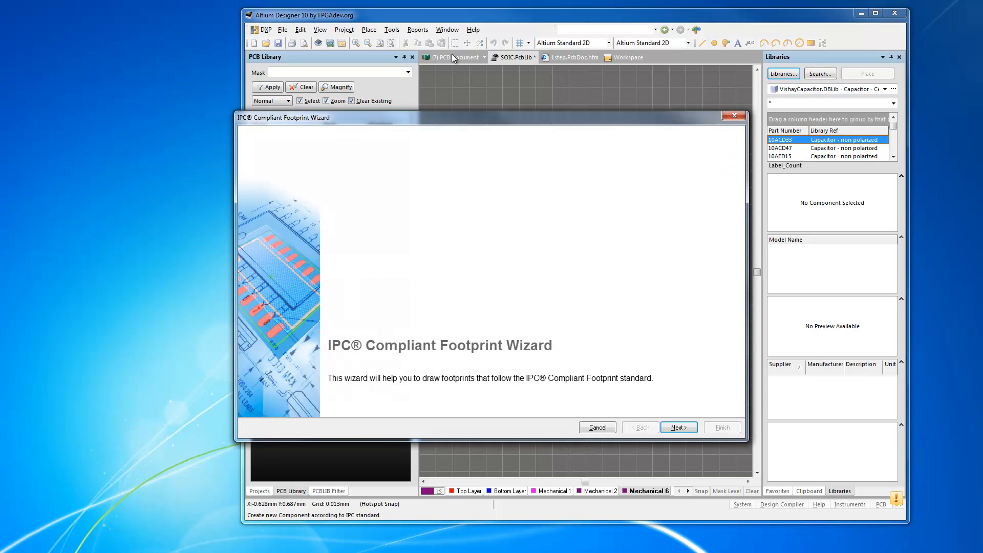
click(587, 429)
drag(759, 16, 723, 22)
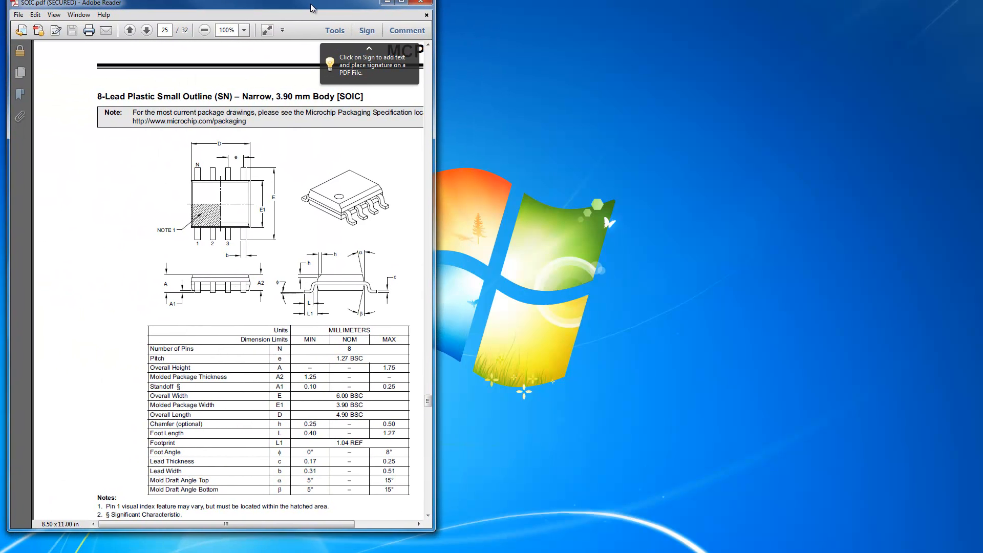
drag(316, 17, 311, 18)
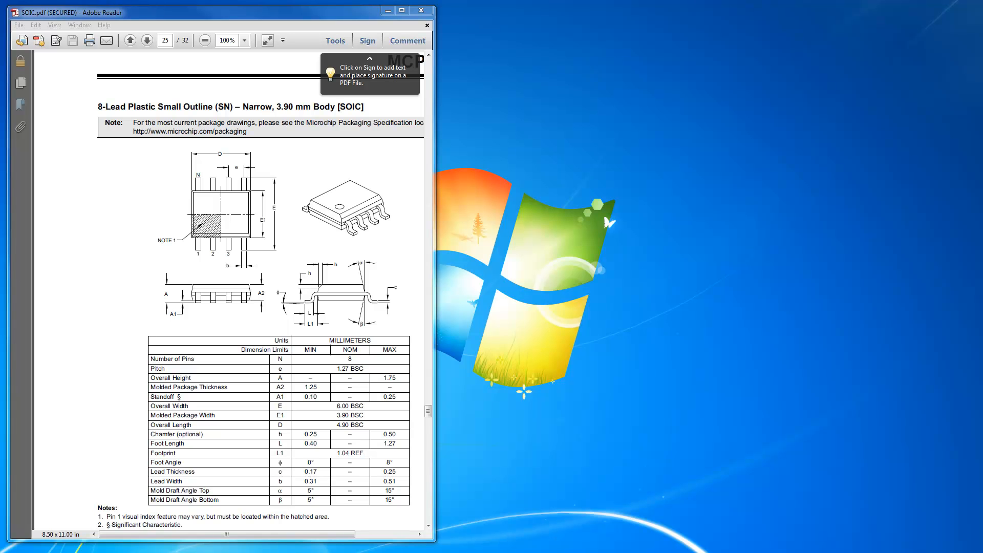
drag(0, 115, 649, 114)
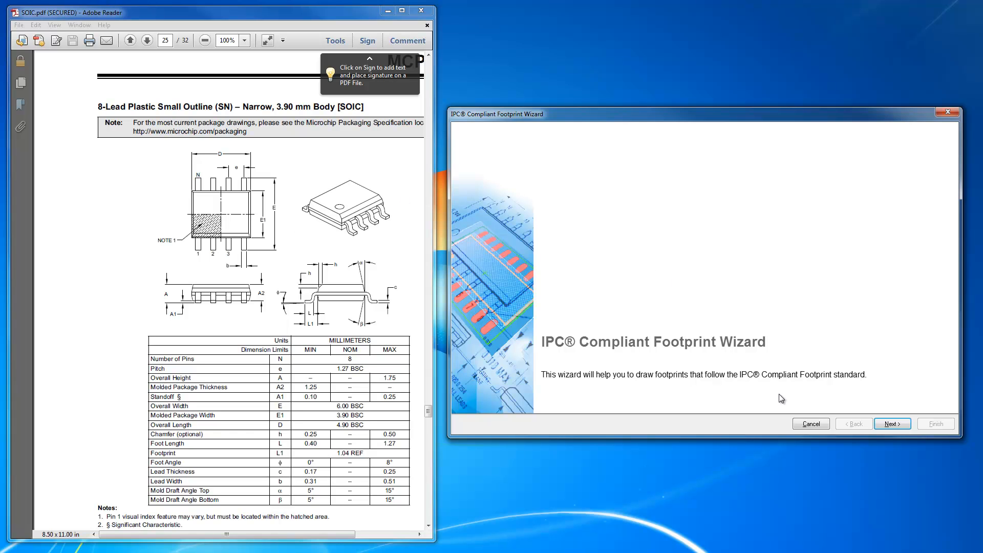
Choose SOIC as the component type in the footprint wizard and proceed to the package dimensions.
click(892, 423)
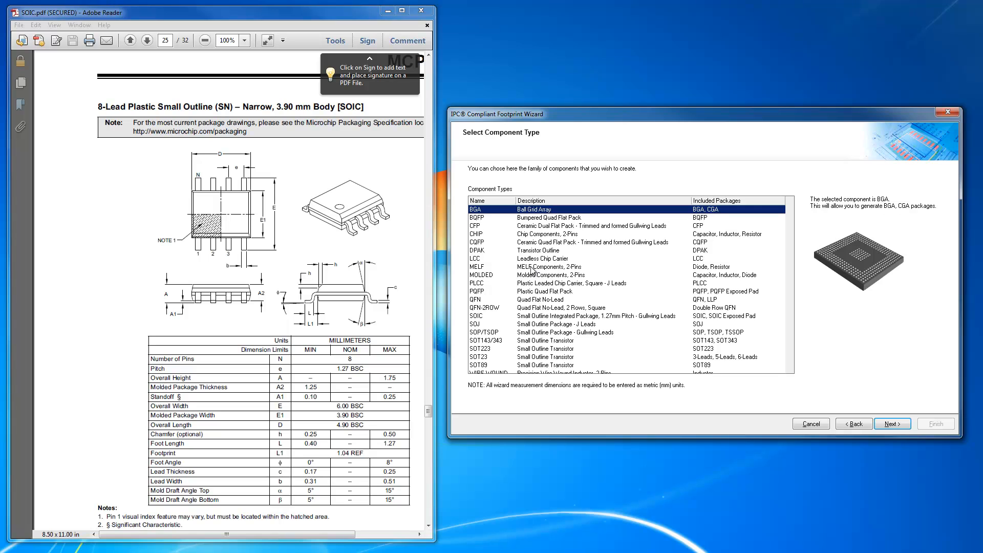
click(480, 316)
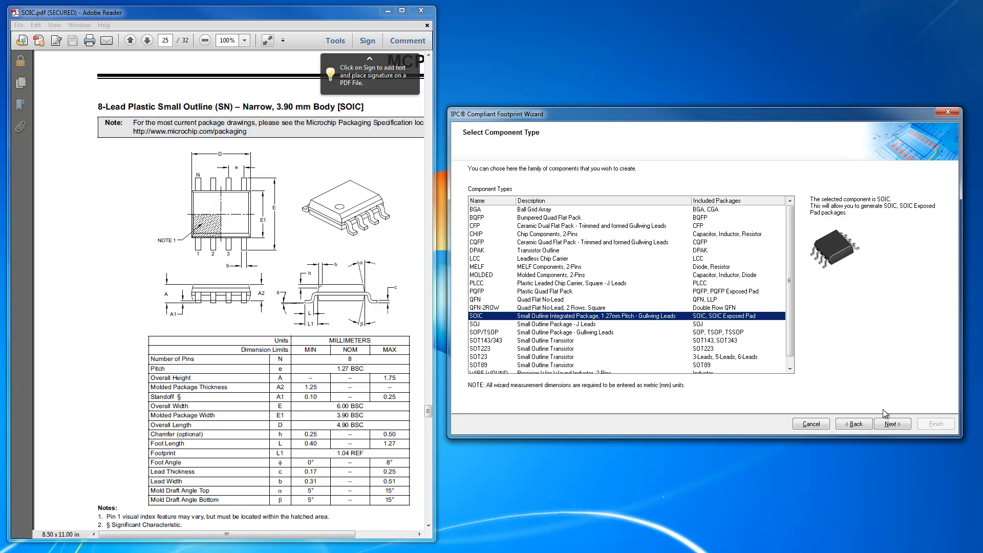
click(888, 424)
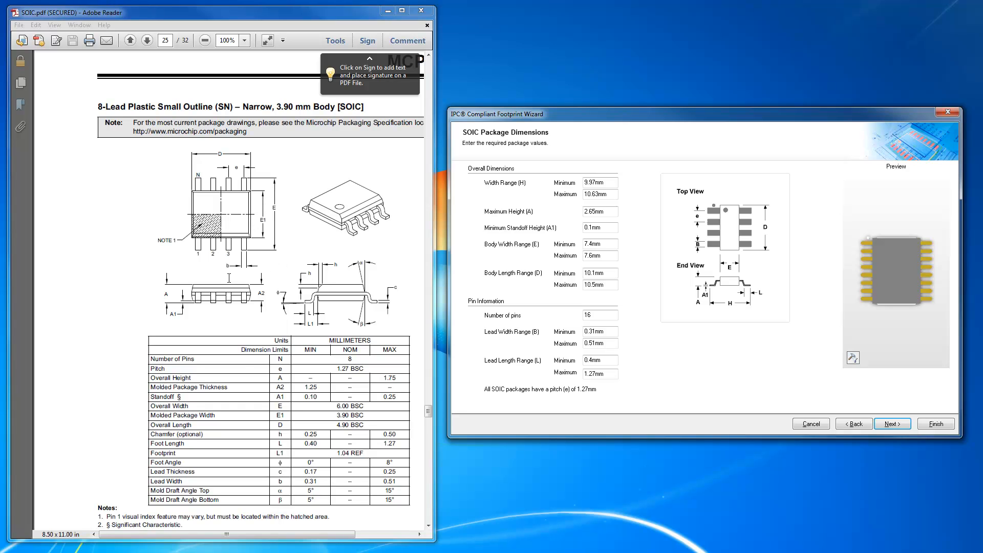
Set both the minimum and maximum of the width range (H) to 6.00, following the datasheet's overall width.
drag(335, 406, 369, 407)
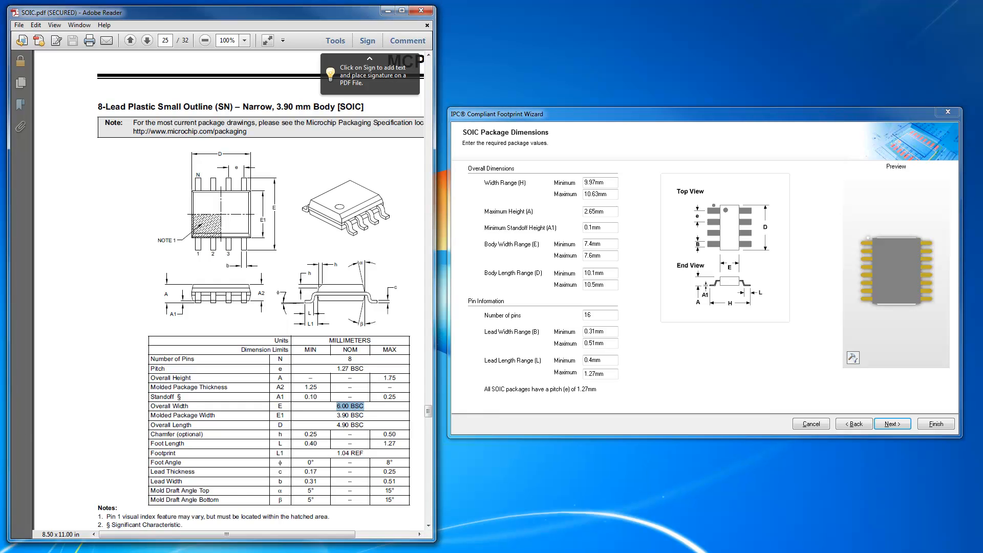
click(474, 401)
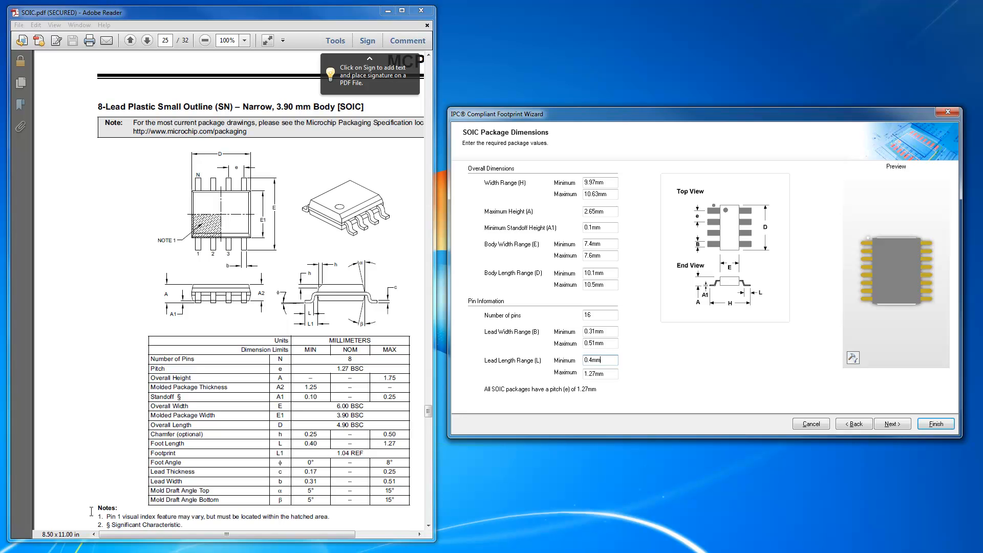
click(432, 524)
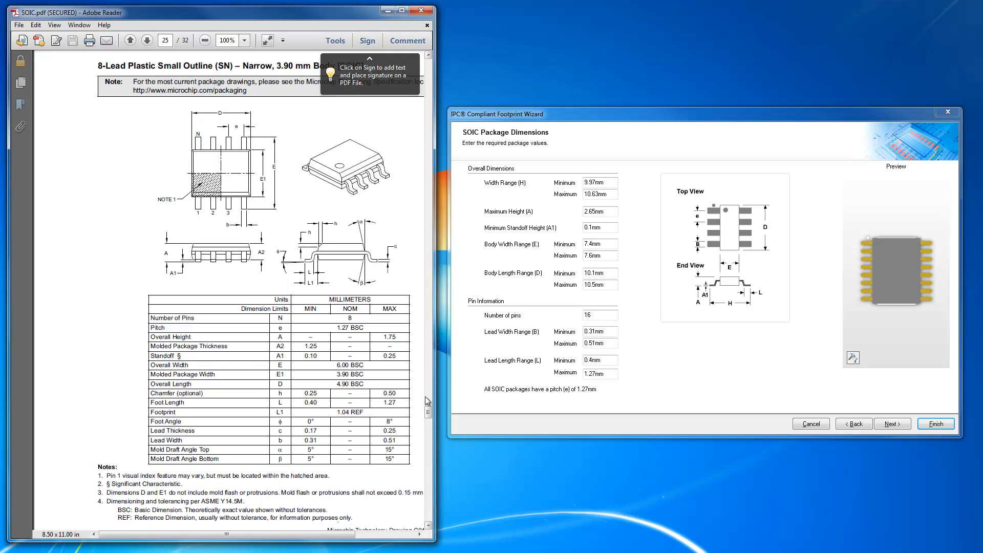
click(596, 183)
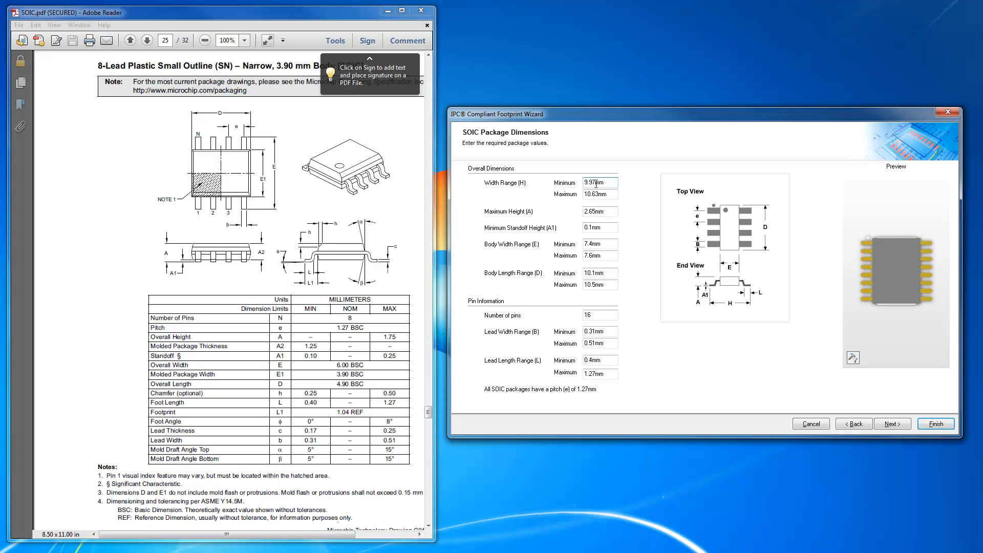
drag(606, 182, 583, 184)
text(6)
key(BackSpace)
text(.00)
click(588, 196)
drag(609, 194, 580, 195)
text(6.00)
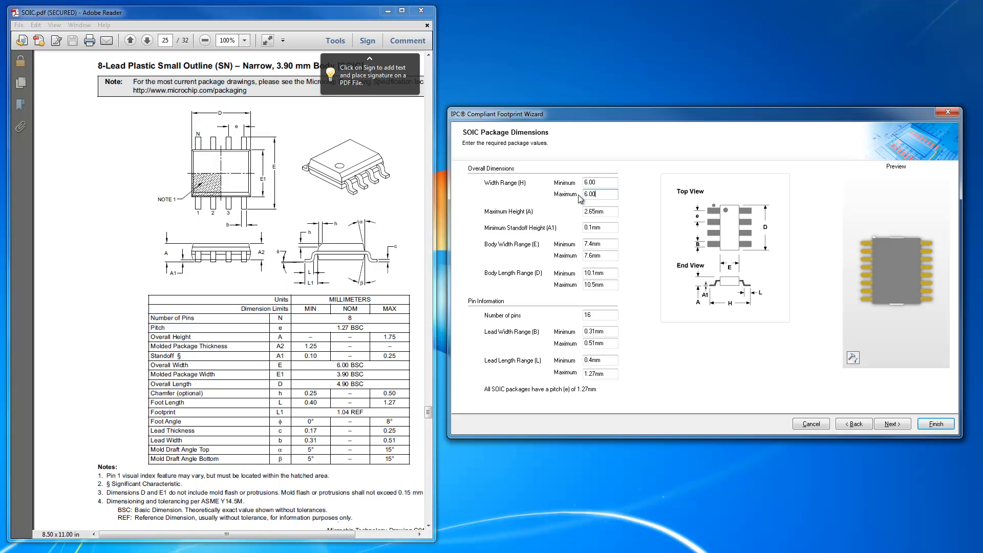
Set the package's maximum height (A) to 1.75, following the datasheet's overall height.
click(609, 212)
click(609, 212)
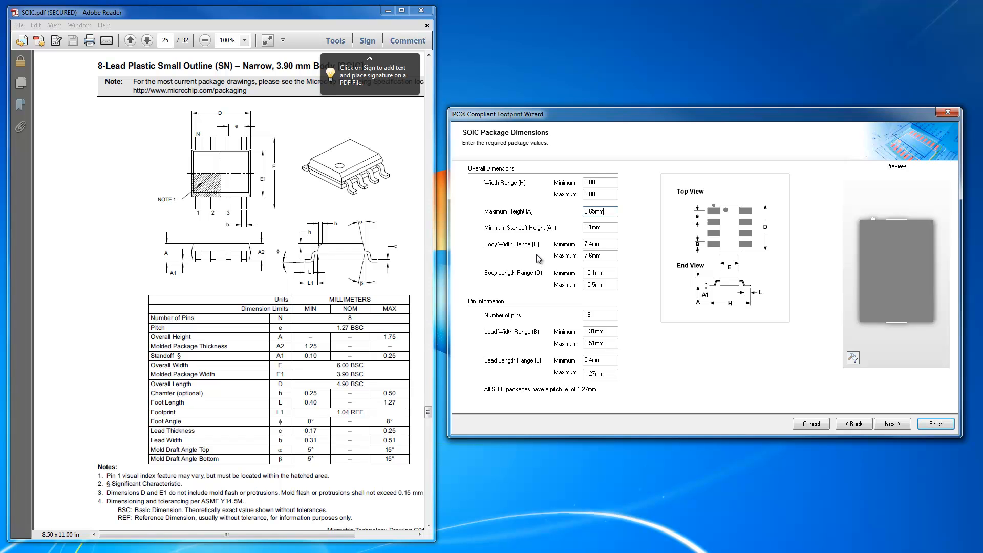
key(BackSpace)
key(BackSpace)
key(BackSpace)
key(BackSpace)
key(BackSpace)
key(BackSpace)
text(1.75)
Set the minimum standoff height (A1) to .25.
click(605, 227)
click(605, 227)
key(BackSpace)
key(BackSpace)
key(BackSpace)
text(.2)
Set the minimum and maximum body width (E) to 3.9 and the minimum and maximum body length (D) to 4.9.
click(585, 243)
double_click(600, 244)
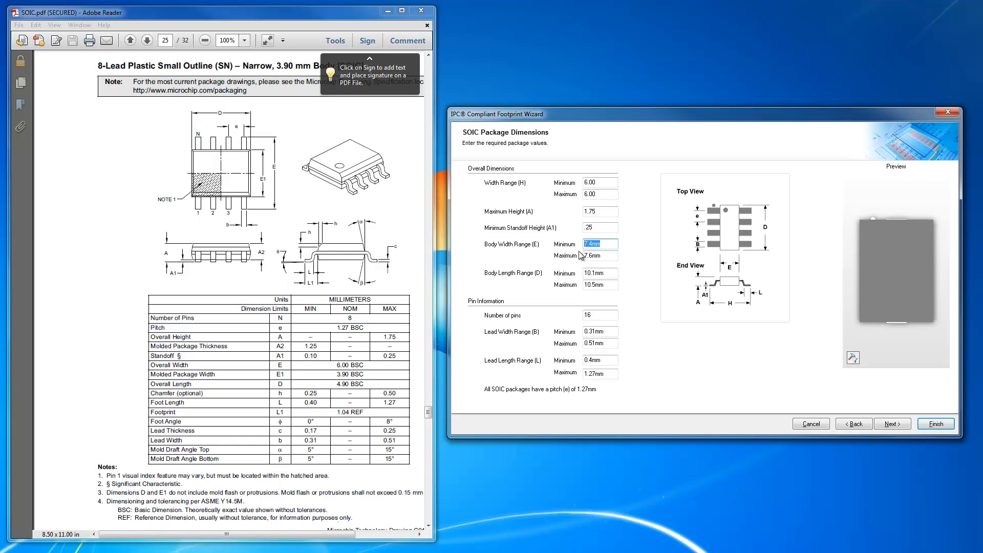
text(3)
click(602, 256)
key(BackSpace)
key(BackSpace)
key(BackSpace)
text(3.9)
click(610, 273)
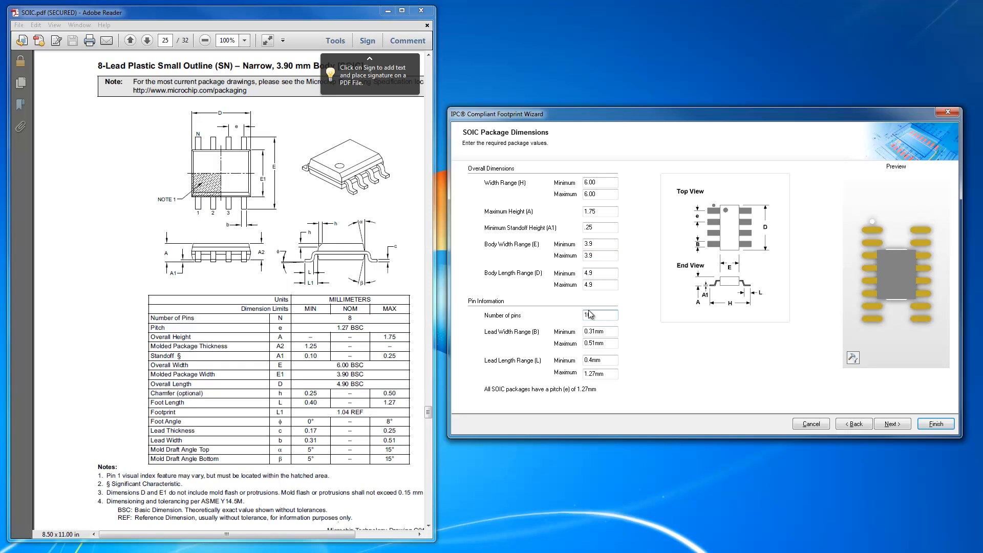
Set the number of pins to 8 and keep the existing lead width range (B).
click(591, 315)
key(BackSpace)
key(BackSpace)
click(609, 331)
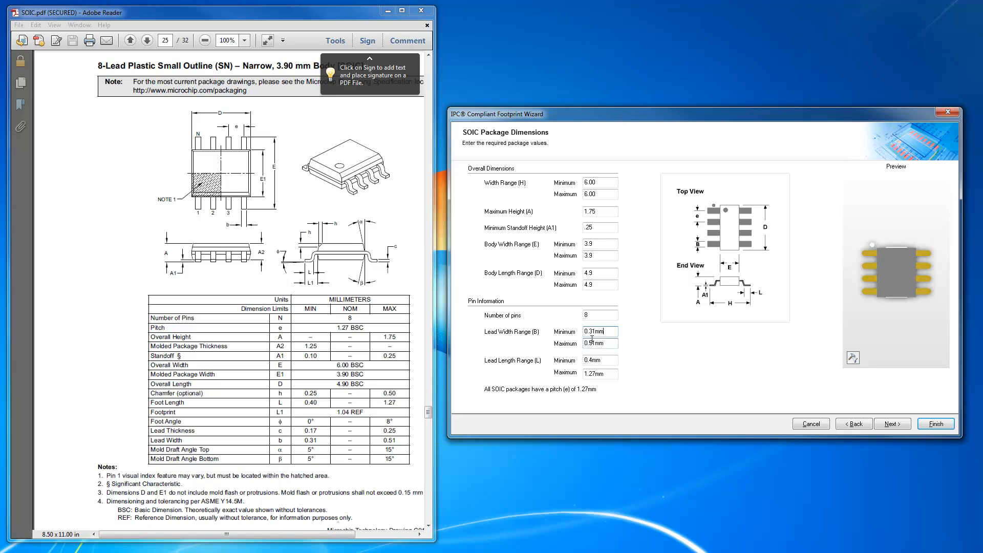
click(609, 343)
Set the minimum standoff height (A1) to .10 and proceed to the thermal pad dimensions.
click(598, 226)
key(BackSpace)
key(BackSpace)
text(10)
click(604, 244)
click(892, 424)
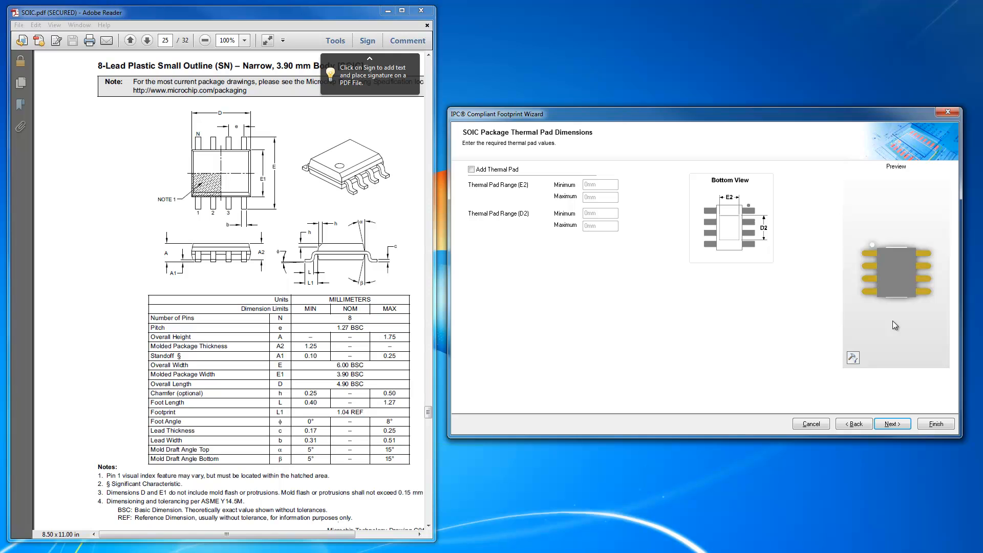
Inspect the package preview from several 3D angles, then as a 2D footprint, and return it to 3D.
drag(892, 321, 904, 189)
mouse_move(900, 312)
mouse_down()
mouse_move(903, 218)
mouse_move(894, 326)
mouse_move(909, 317)
mouse_up()
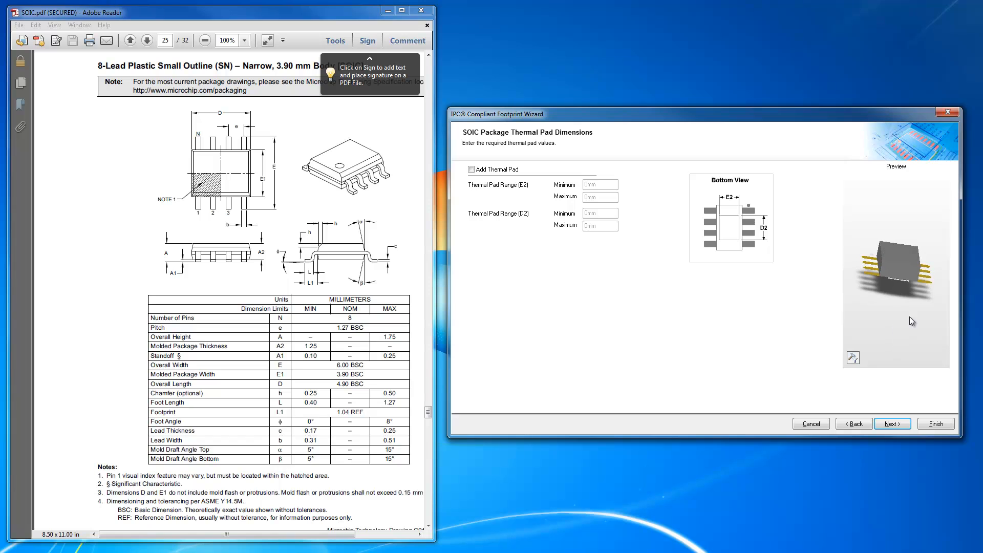
drag(904, 263, 879, 345)
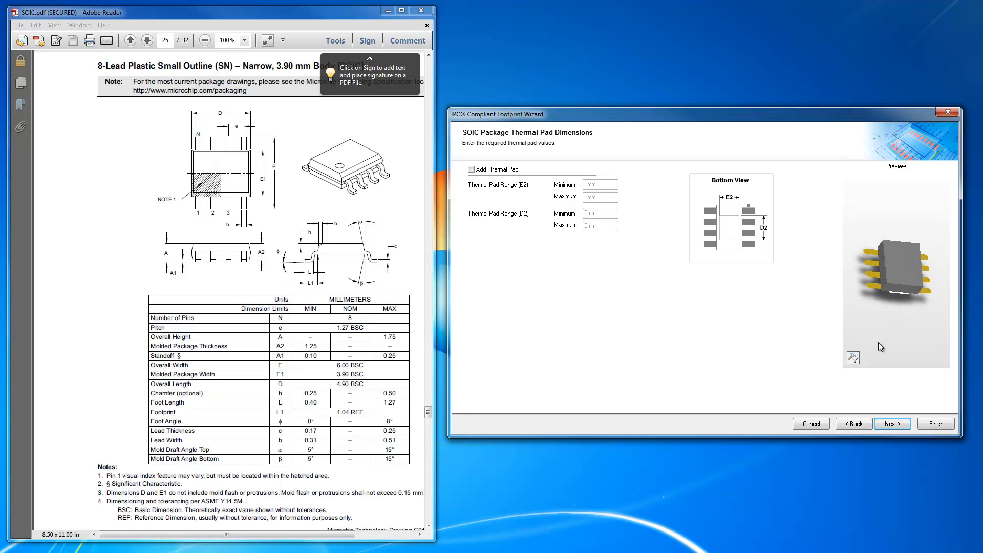
click(853, 359)
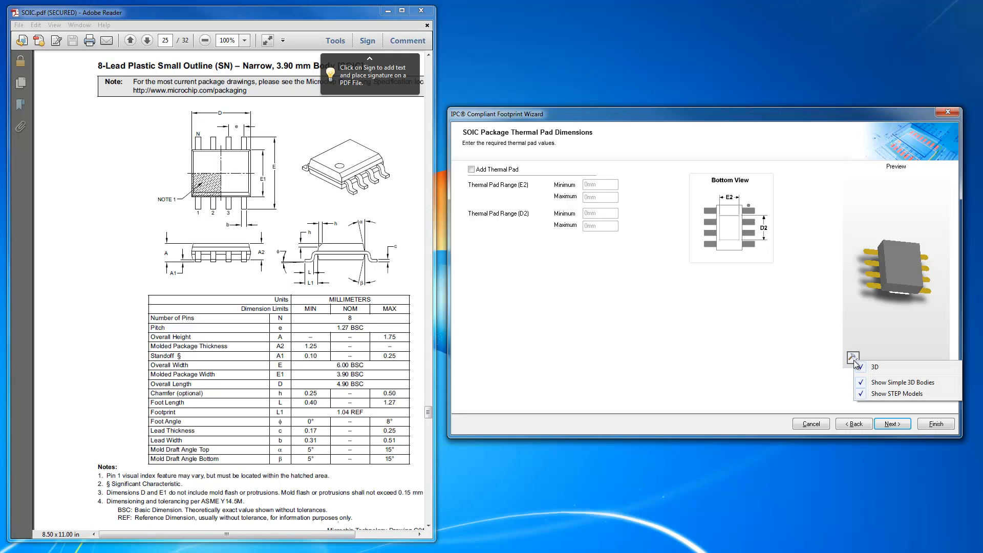
click(881, 366)
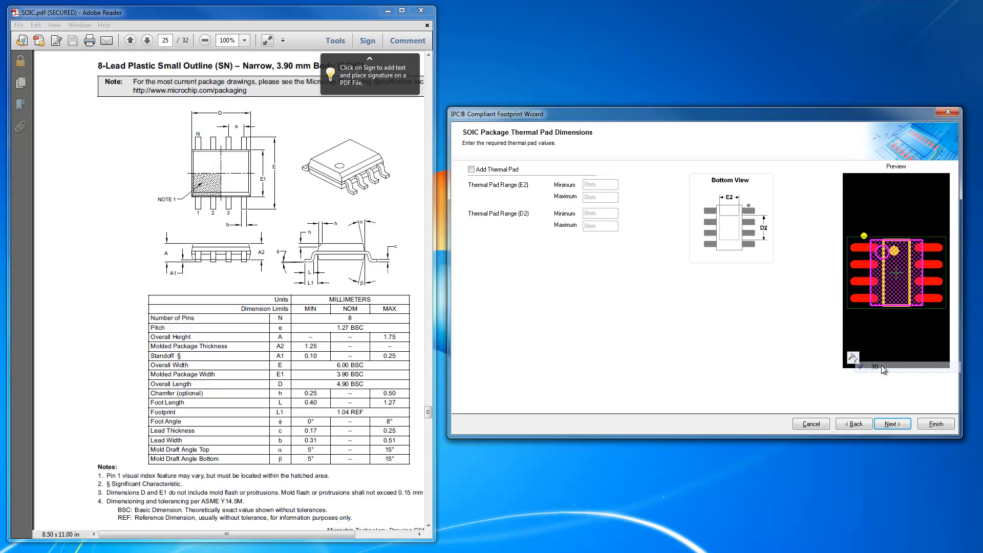
click(852, 357)
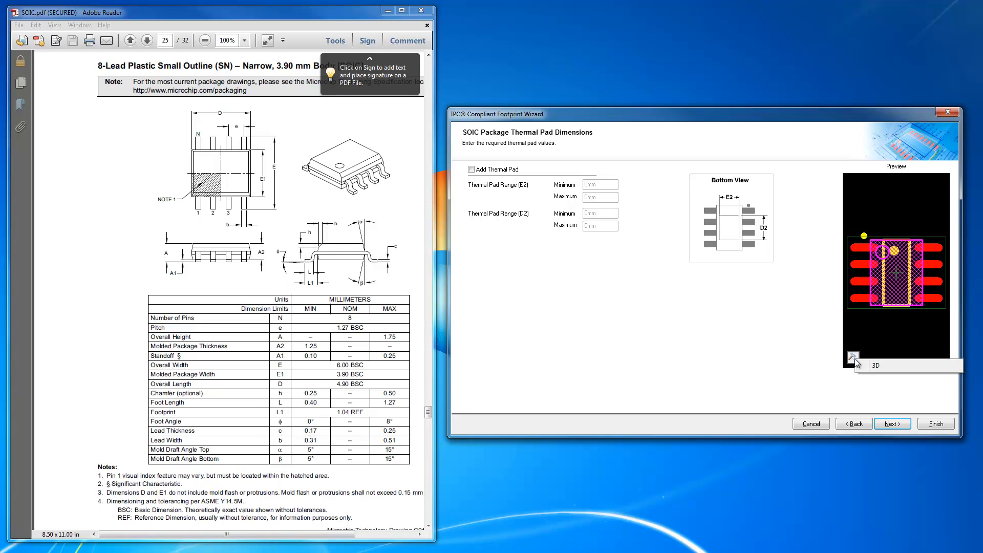
click(876, 365)
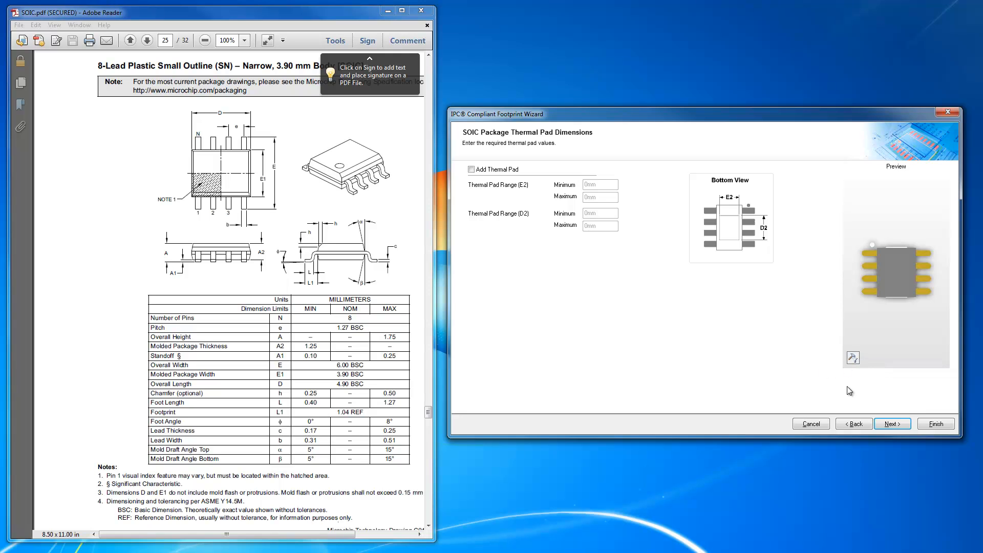
Advance to the component tolerances without a thermal pad, keeping the calculated heel spacing and the default Level B - Medium density solder fillets.
click(906, 425)
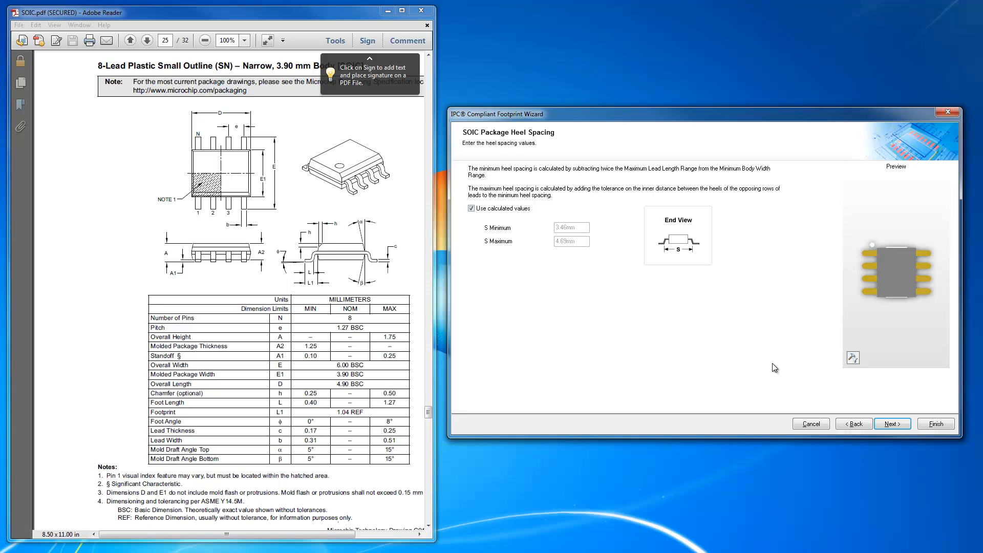
click(889, 424)
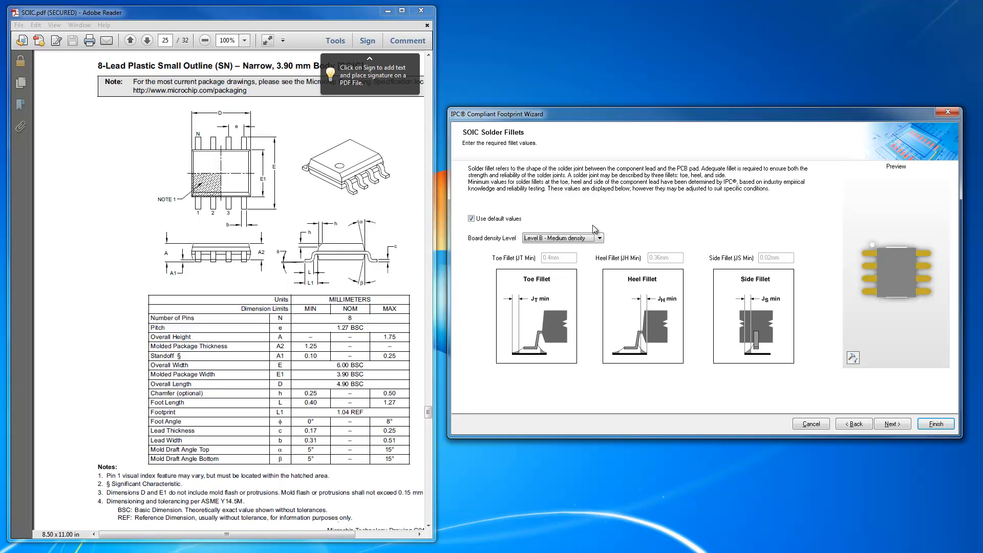
click(600, 238)
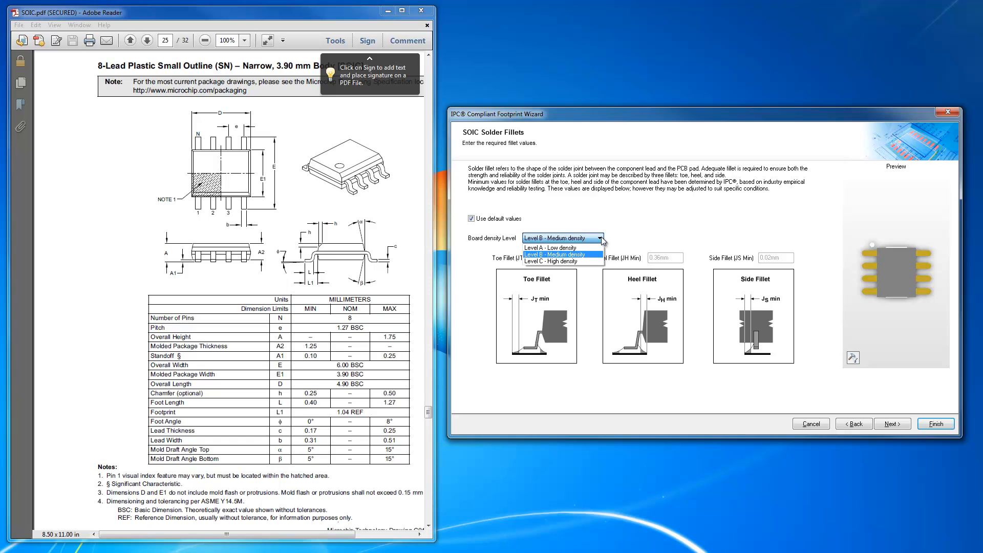
click(639, 236)
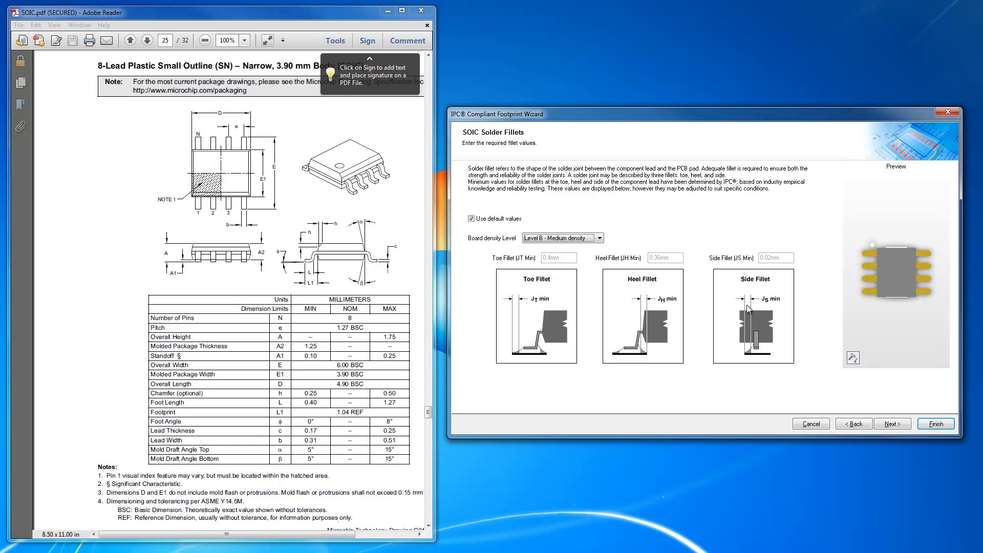
click(893, 424)
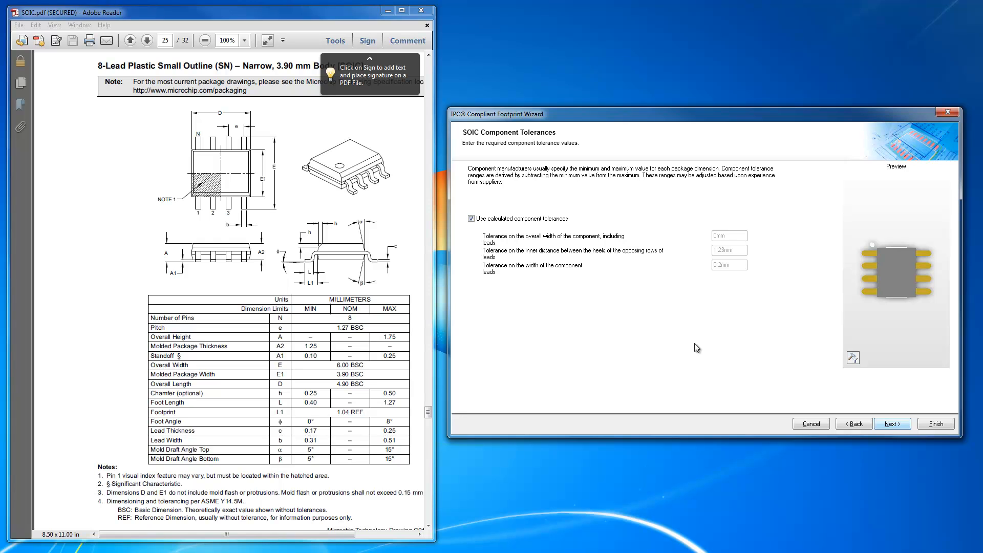
Accept the calculated component tolerances and the default IPC tolerances, advancing to the footprint dimensions.
key(Return)
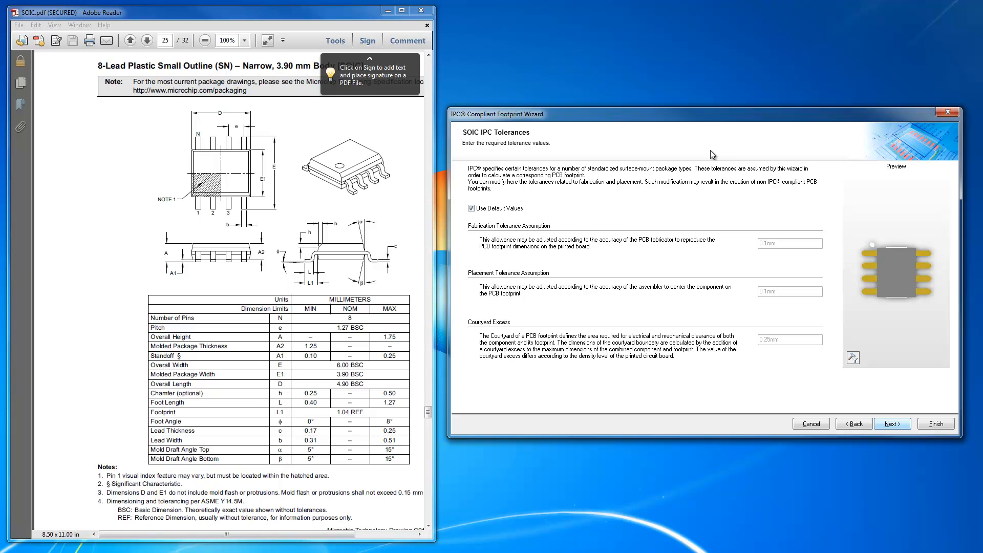
key(Return)
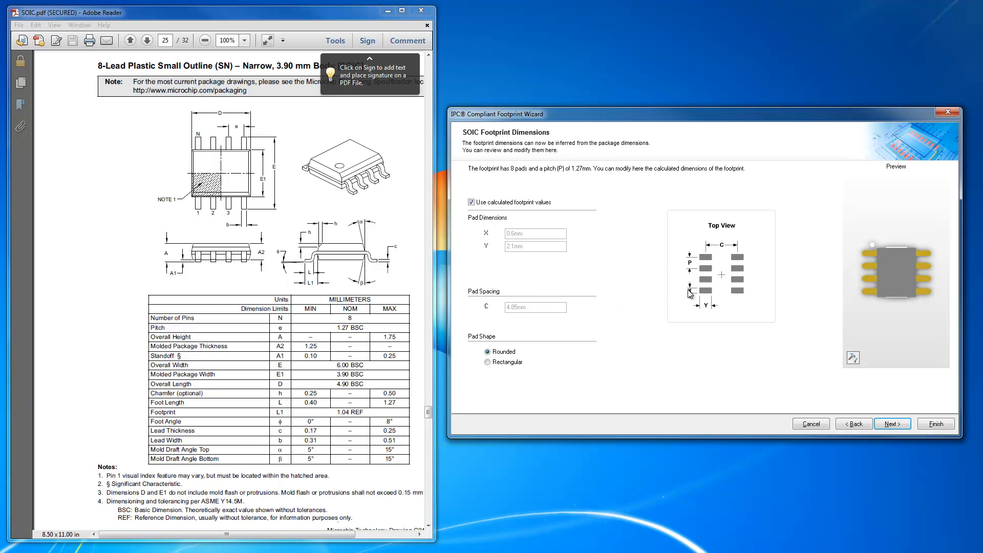
Show the preview in 2D and set the pad shape to Rectangular, keeping the calculated pad dimensions and spacing.
click(852, 357)
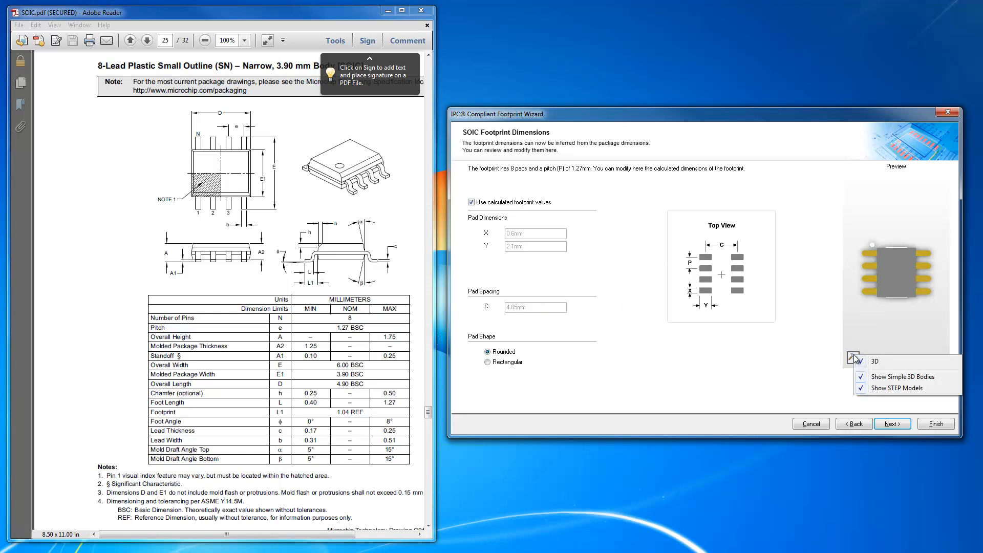
click(875, 362)
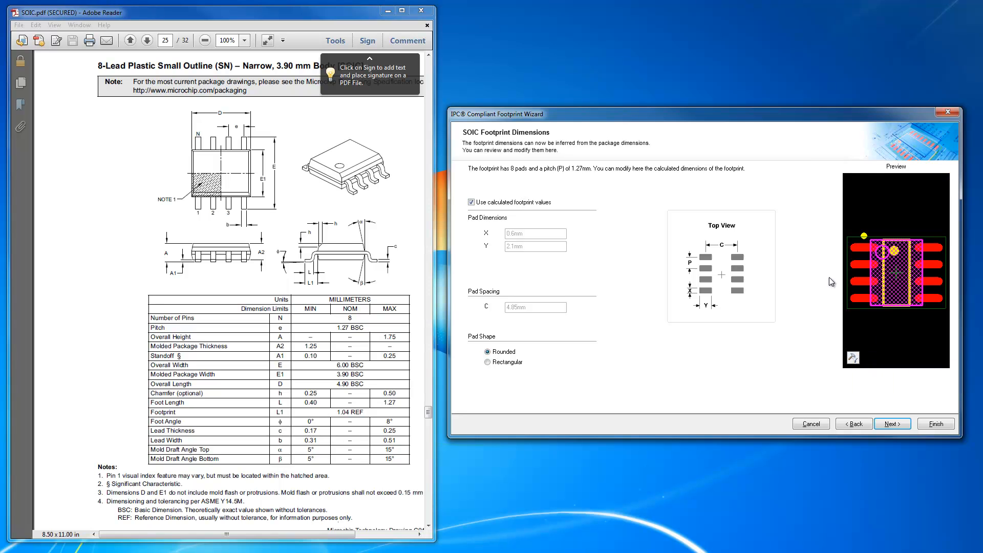
click(489, 363)
click(892, 424)
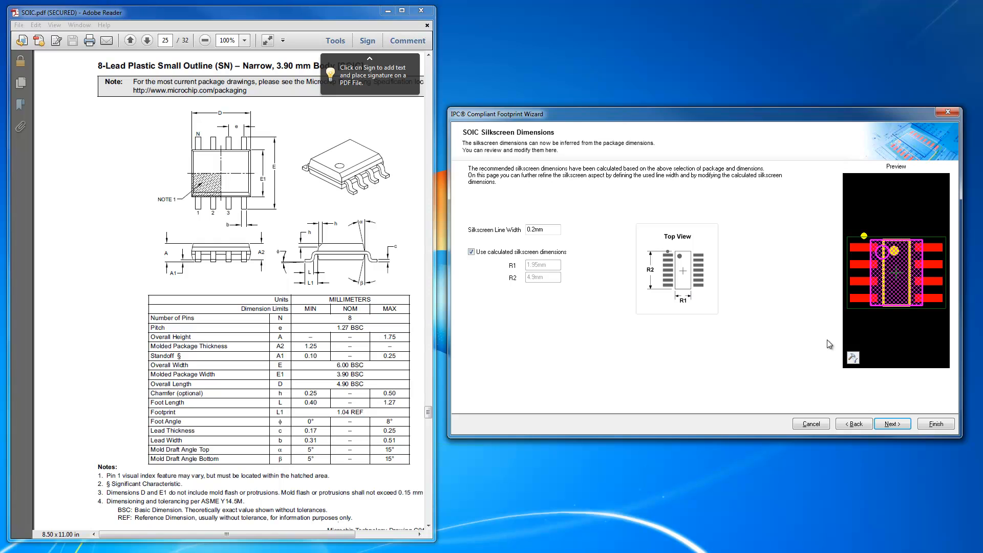
Accept the calculated silkscreen dimensions and assign the assembly information to Mechanical Layer 6, advancing to the footprint description.
click(892, 424)
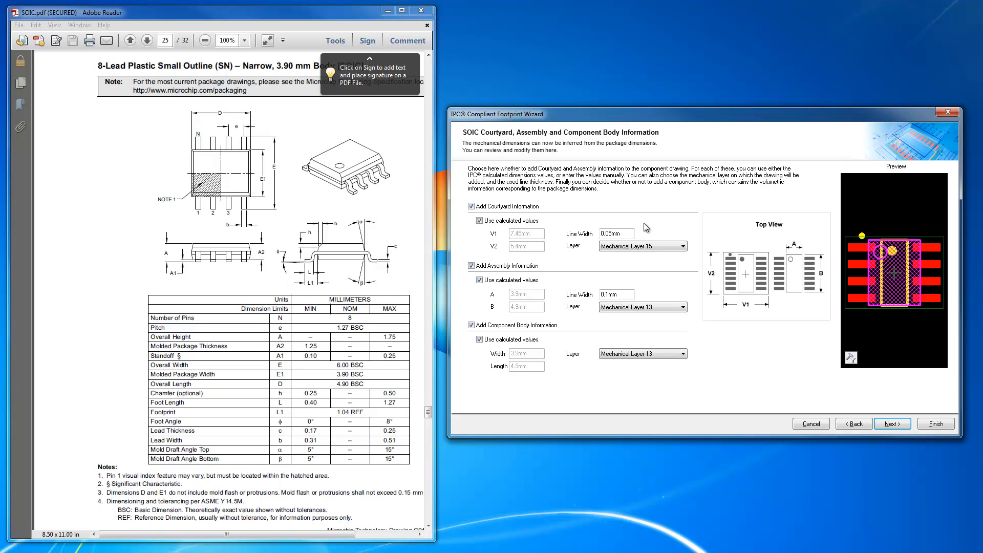
click(684, 307)
drag(685, 350, 682, 330)
click(644, 342)
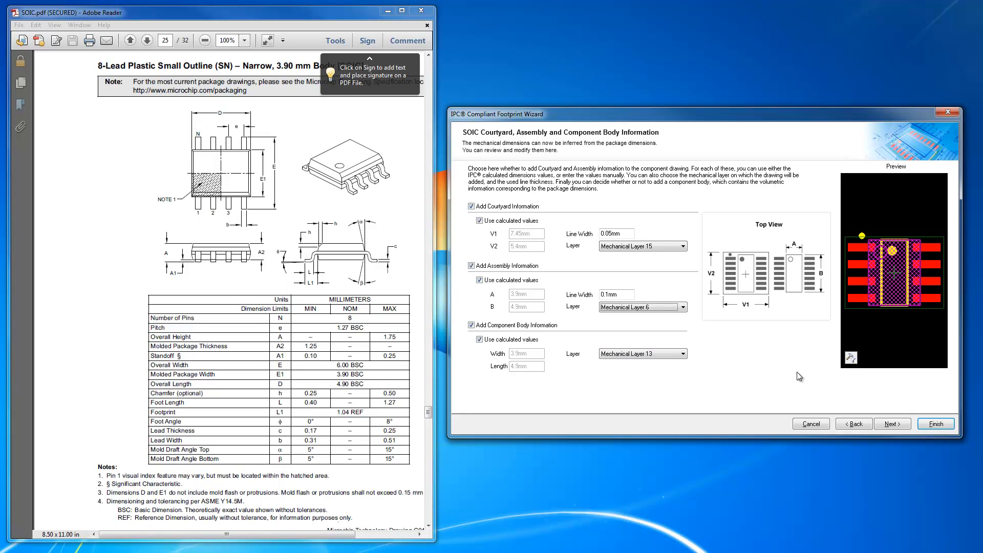
click(894, 425)
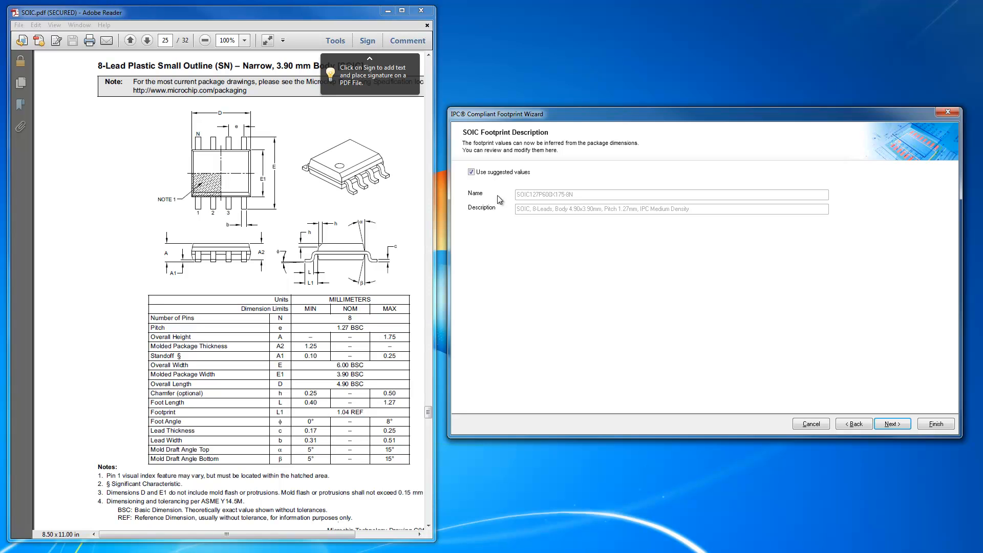
Keep the suggested footprint name and description, and finish the wizard with the current PcbLib file as the destination.
click(471, 172)
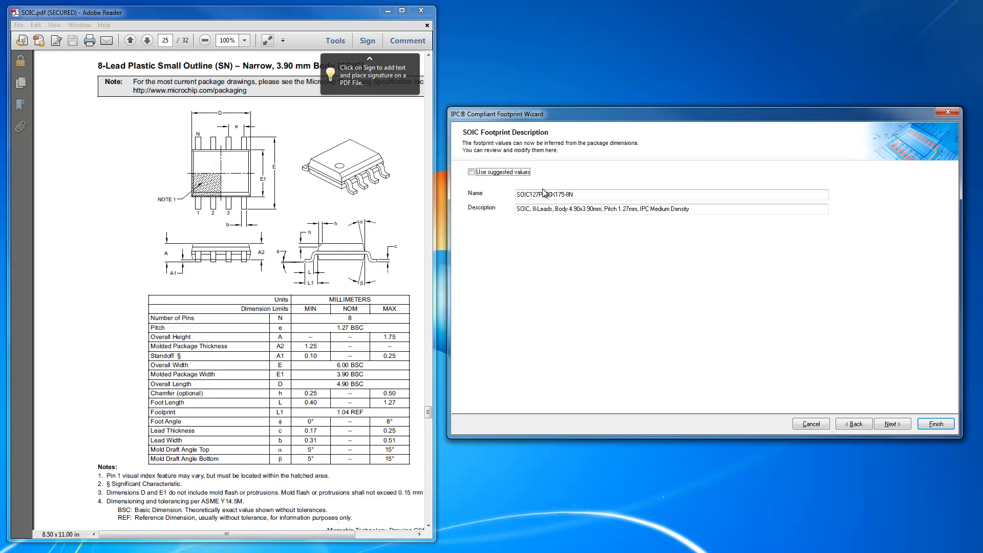
click(471, 172)
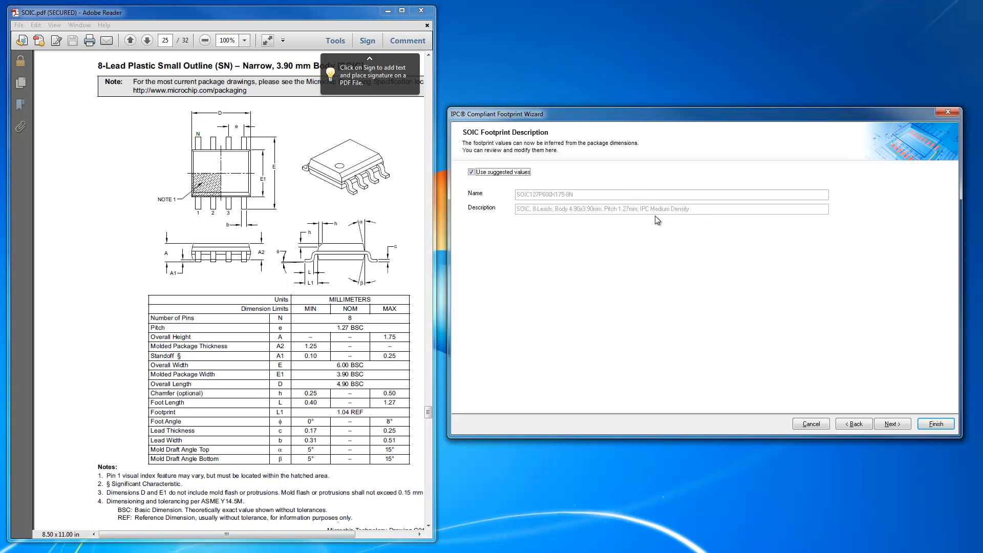
click(893, 423)
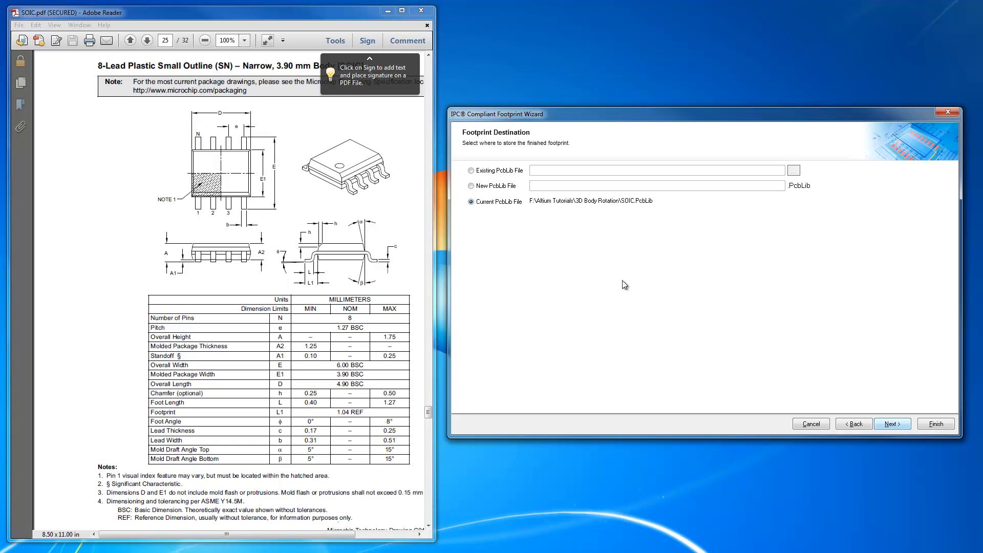
click(889, 425)
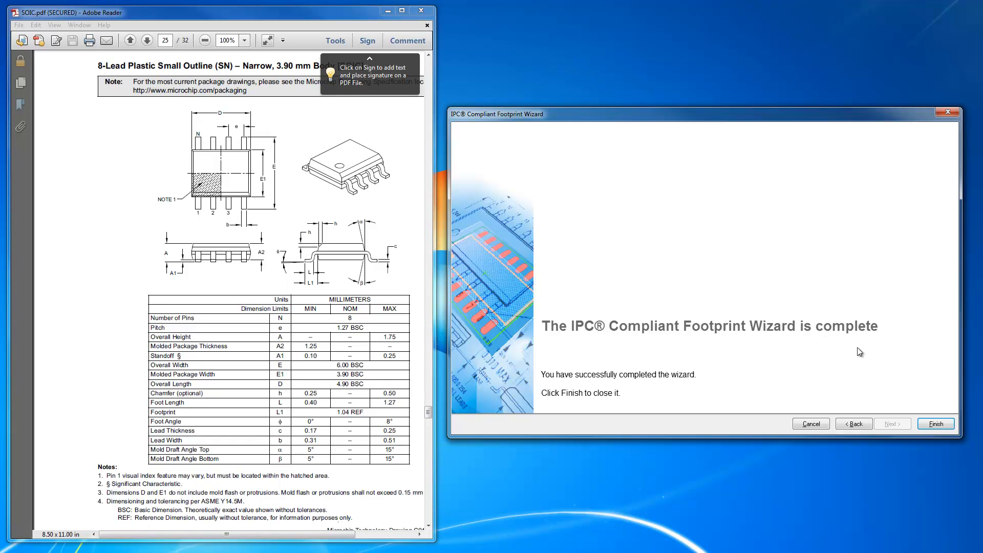
click(936, 424)
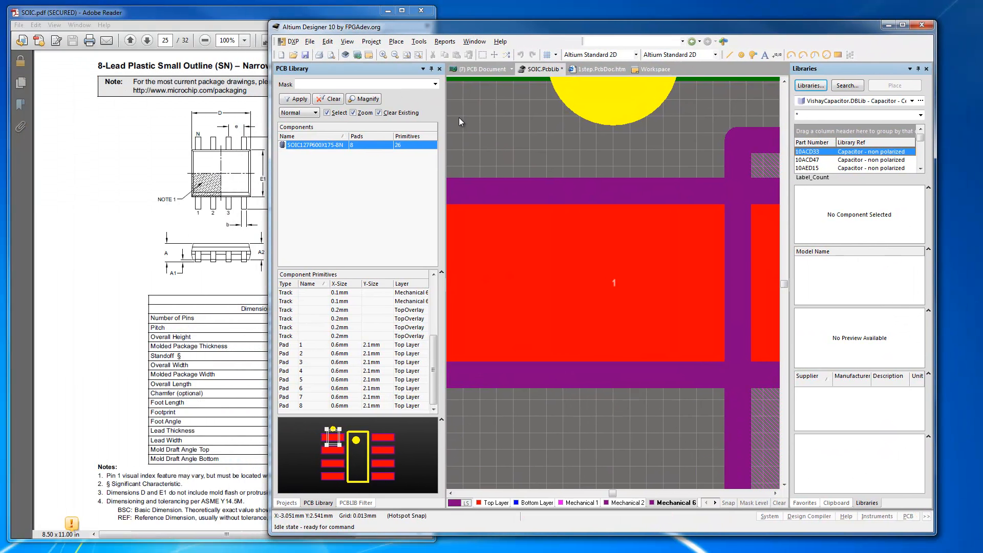
Fit the new footprint in the view and review its name, height and description in the library component properties.
key(v)
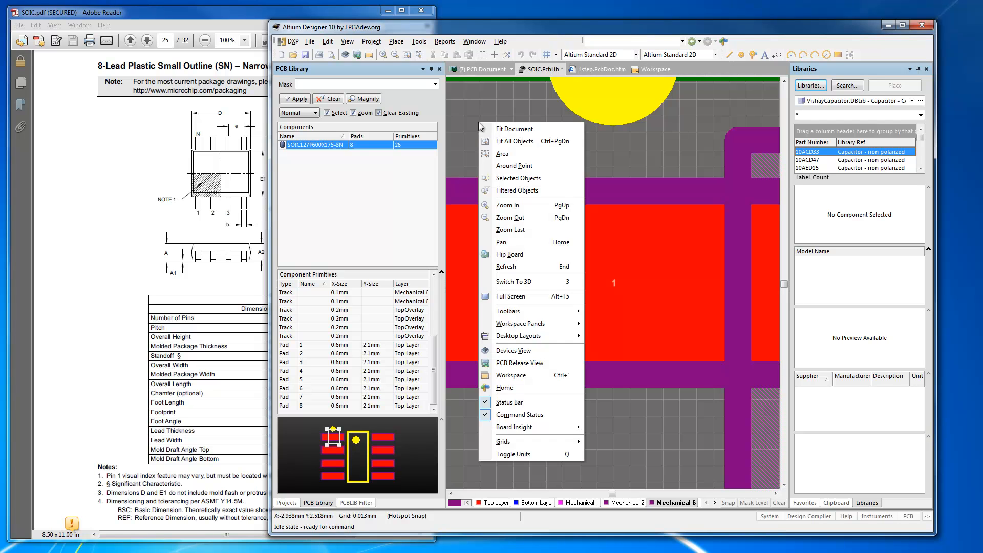
key(f)
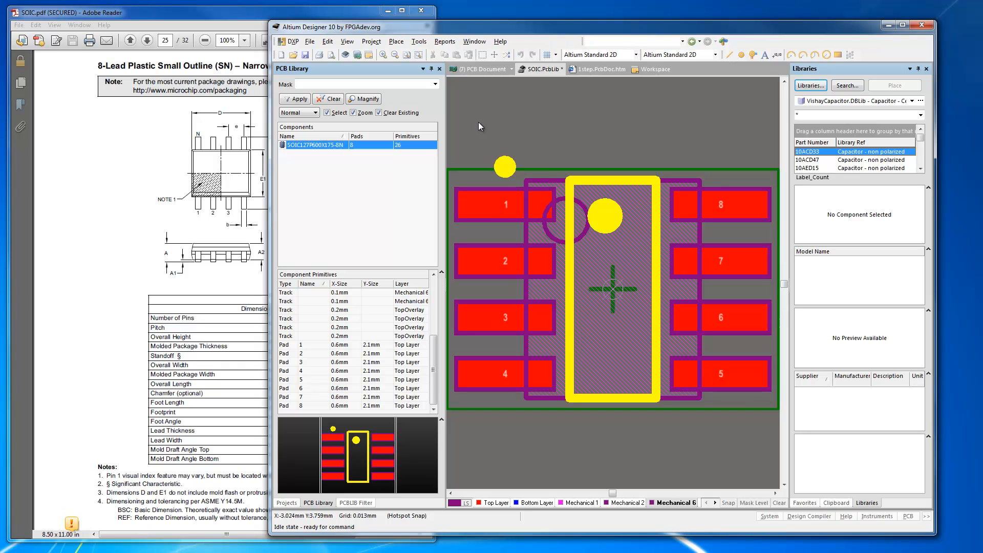
double_click(321, 145)
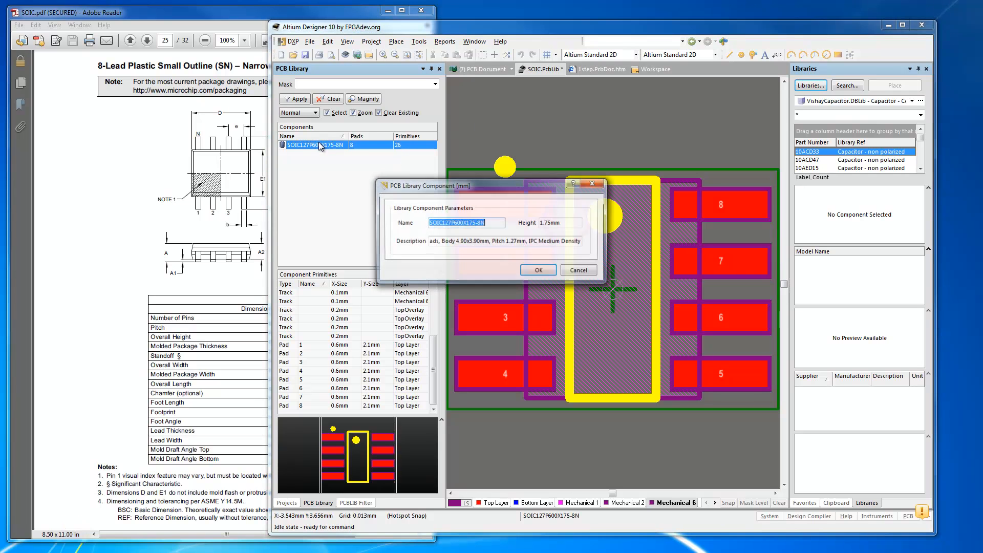
click(486, 222)
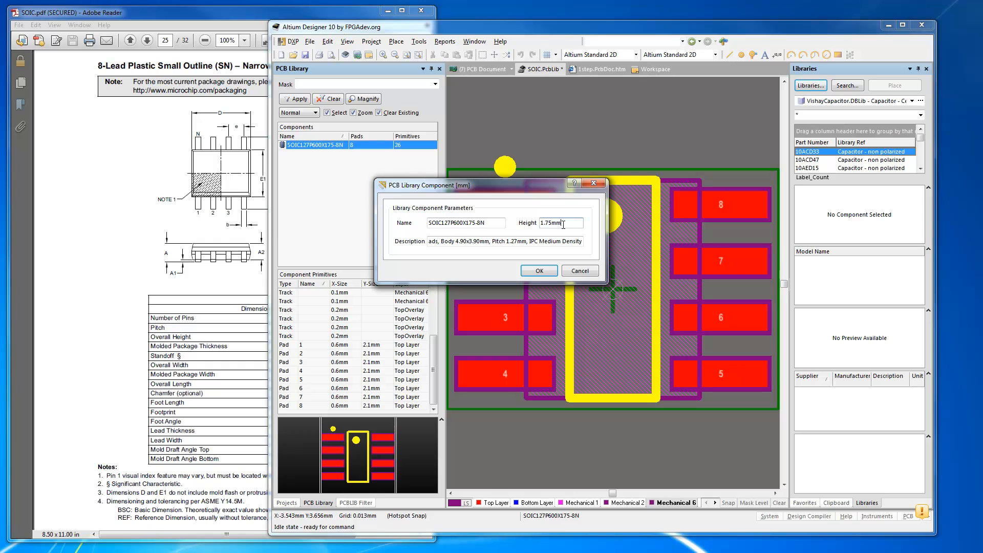
click(537, 271)
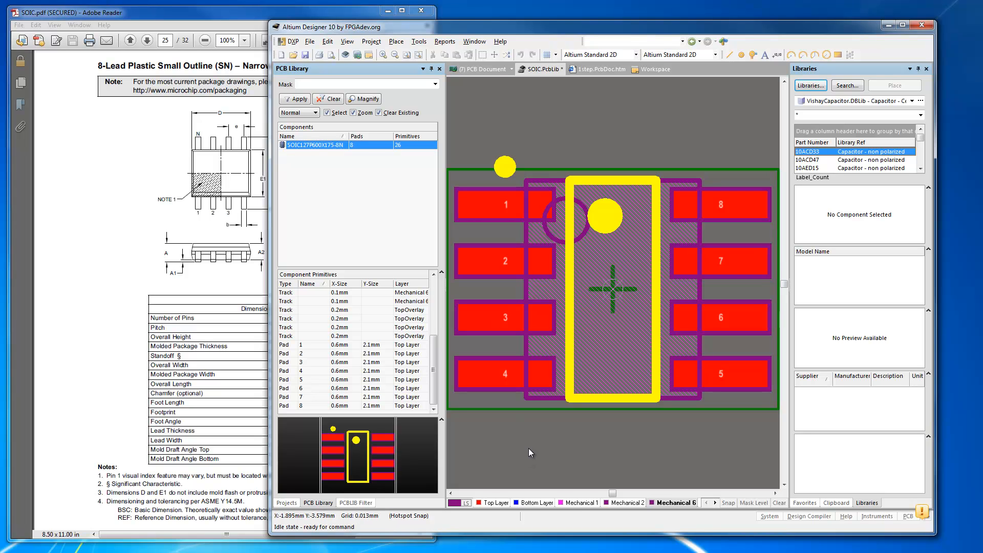
Inspect the footprint and its component body in 3D from an angled view, and return to the 2D layout.
key(3)
key(v)
key(f)
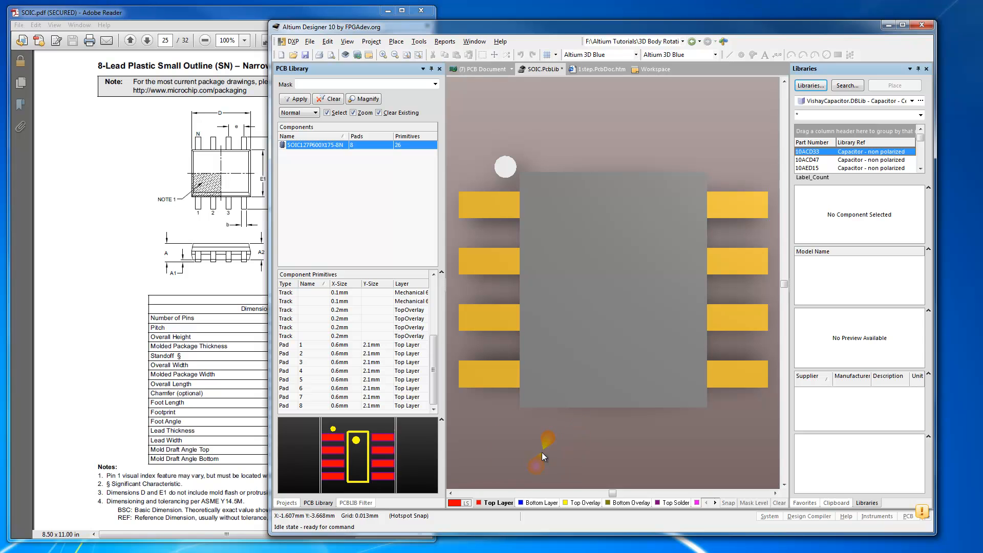
shift+right_drag(543, 452, 636, 335)
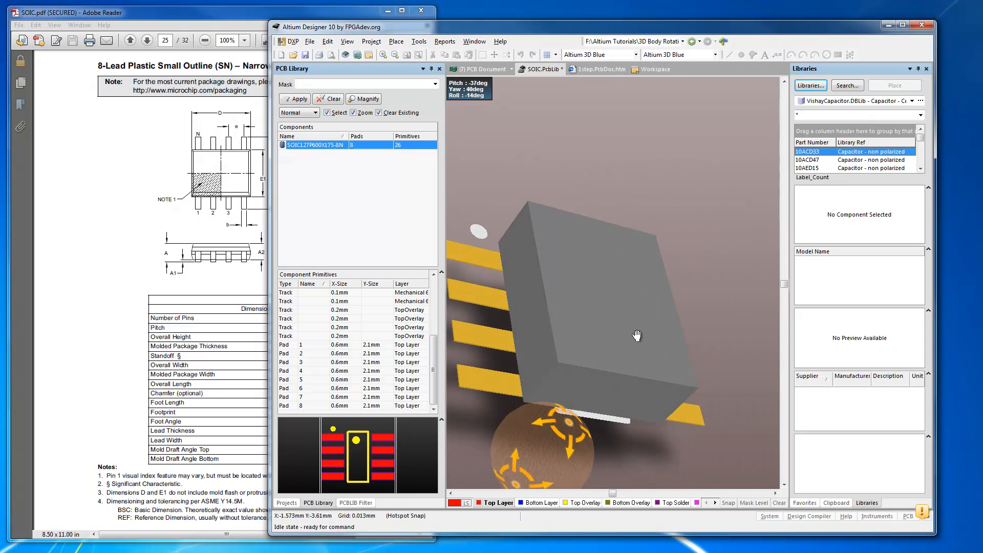
right_drag(522, 374, 572, 361)
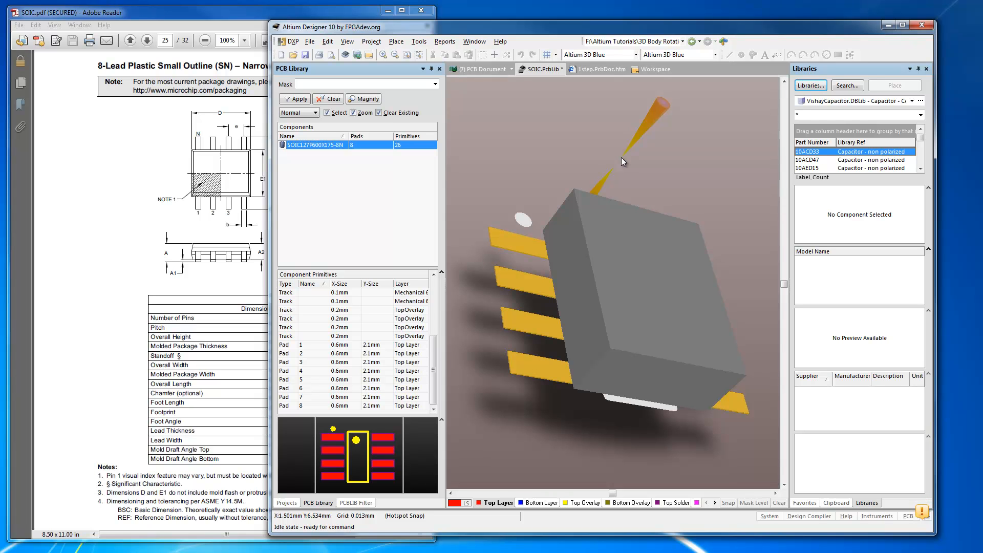
key(2)
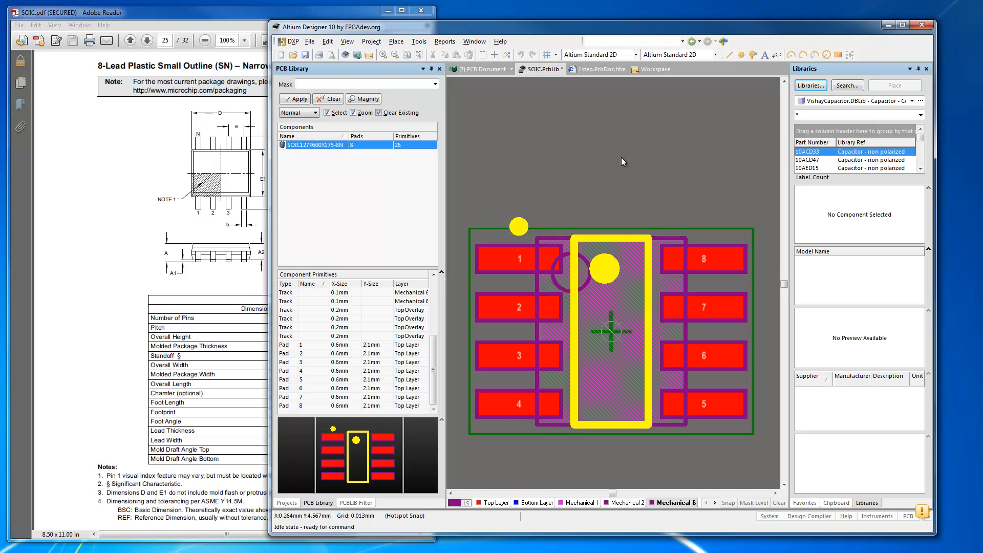